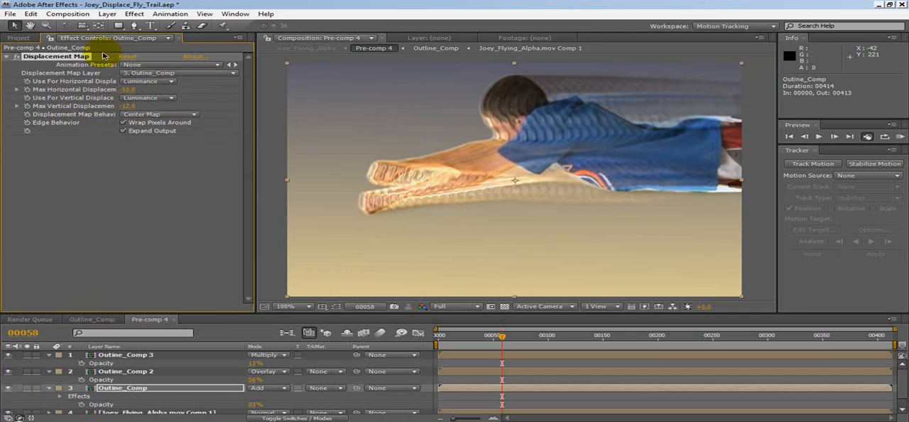
# Set Fast Blur 2's blurriness to 7 and Fast Blur's to 9 in Outline_Comp, and check the result in Pre-comp 4
pyautogui.click(103, 320)
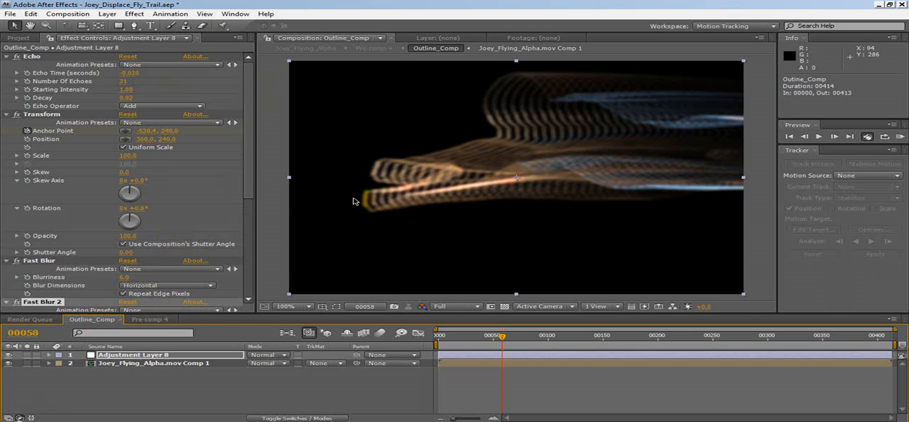
pyautogui.click(168, 320)
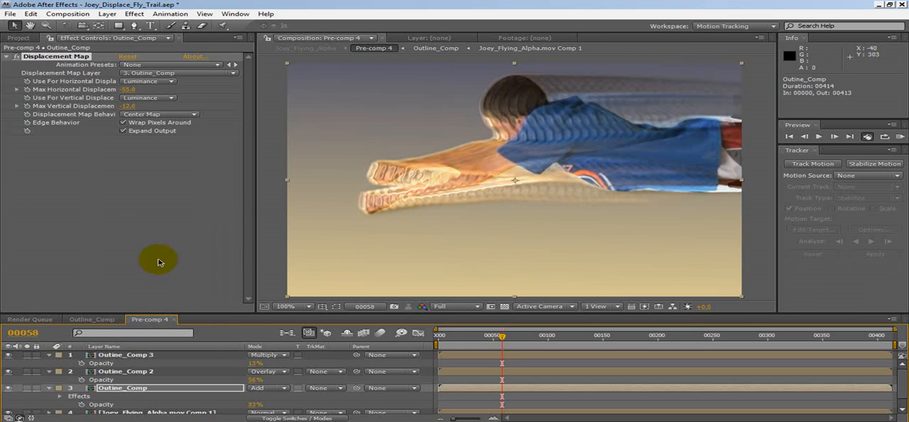
pyautogui.click(114, 319)
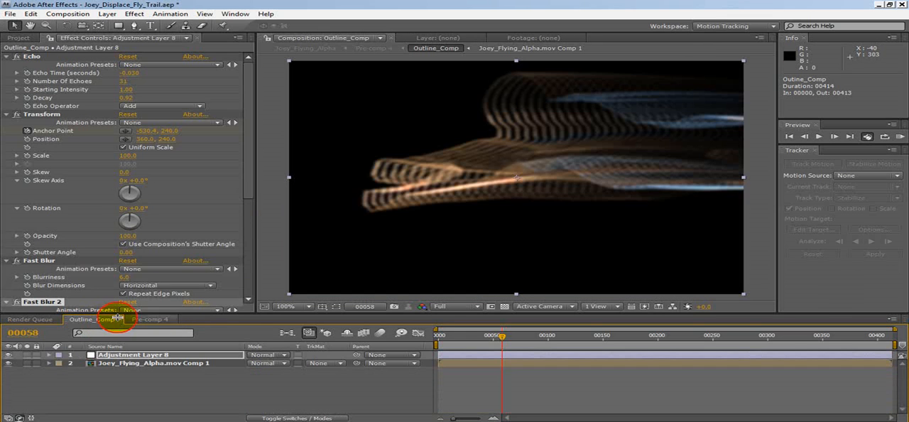
pyautogui.scroll(-2, 131, 275)
pyautogui.click(126, 277)
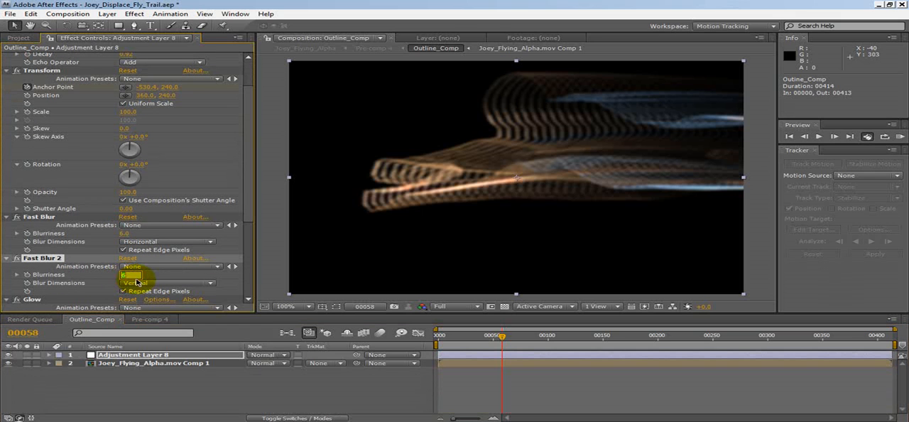
pyautogui.write('7')
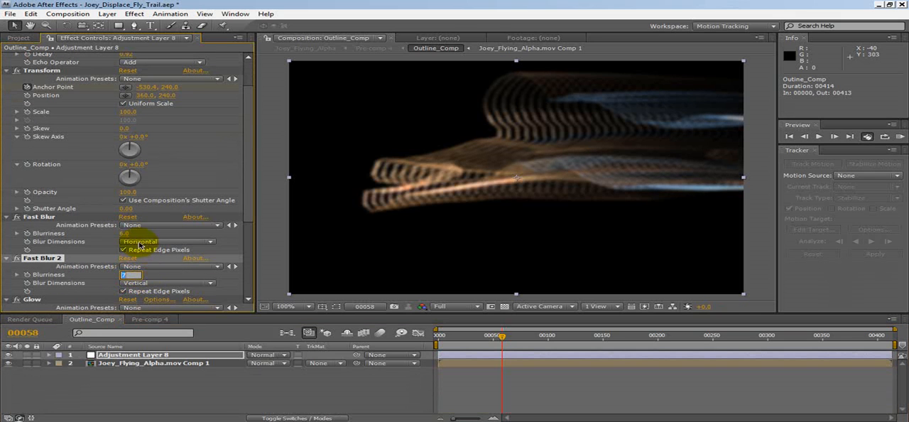
pyautogui.click(135, 234)
pyautogui.write('7')
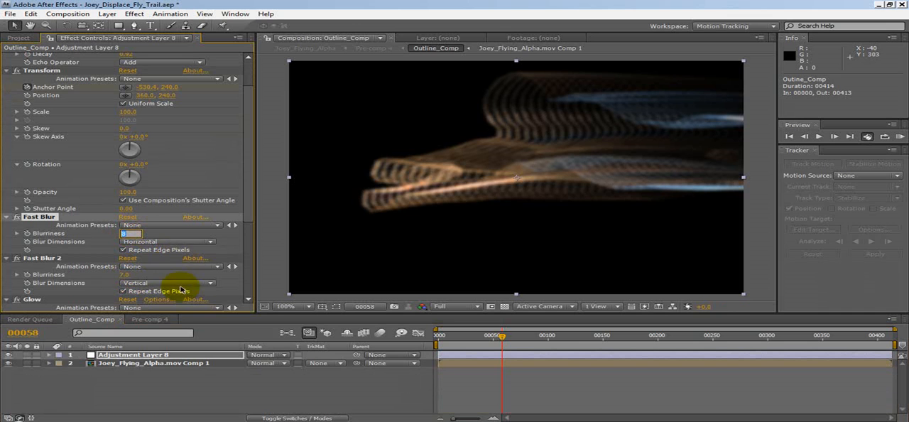
pyautogui.press('Up')
pyautogui.click(142, 319)
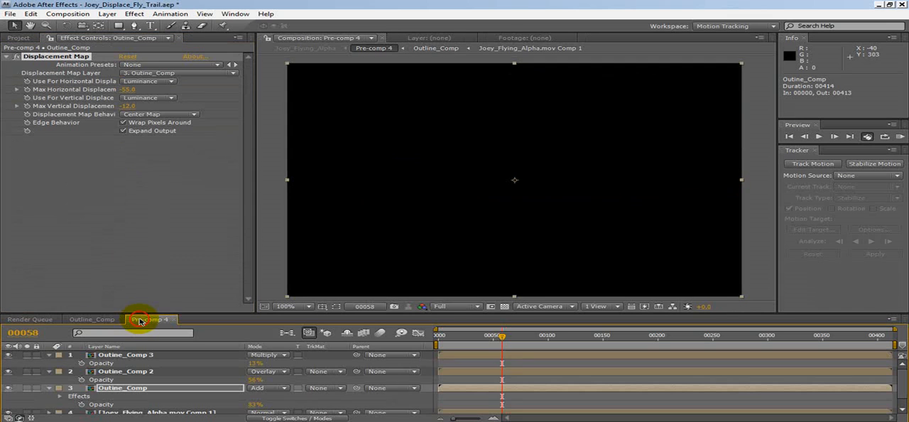
# Set the Echo effect's echo time to -0.06 seconds on Outline_Comp's adjustment layer
pyautogui.click(106, 319)
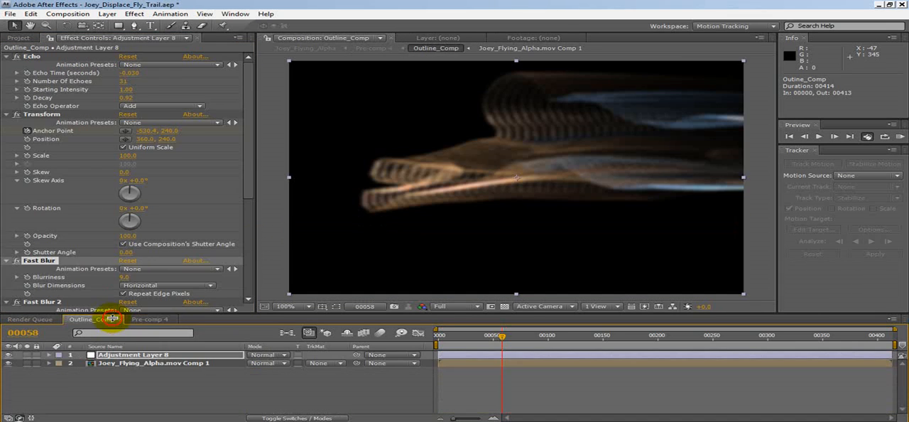
pyautogui.click(132, 73)
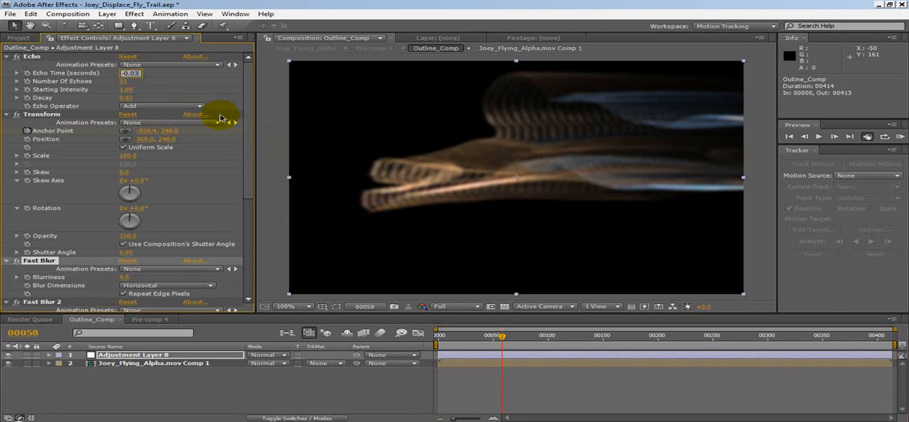
pyautogui.write('-0.06')
pyautogui.click(190, 93)
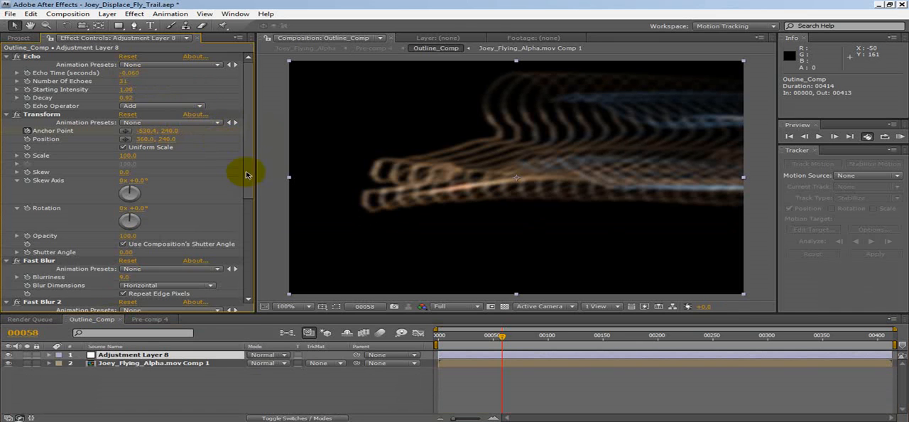
# Set the Displacement Map in Pre-comp 4 to -110 horizontal and -60 vertical, and preview the trail at frame 91
pyautogui.click(165, 319)
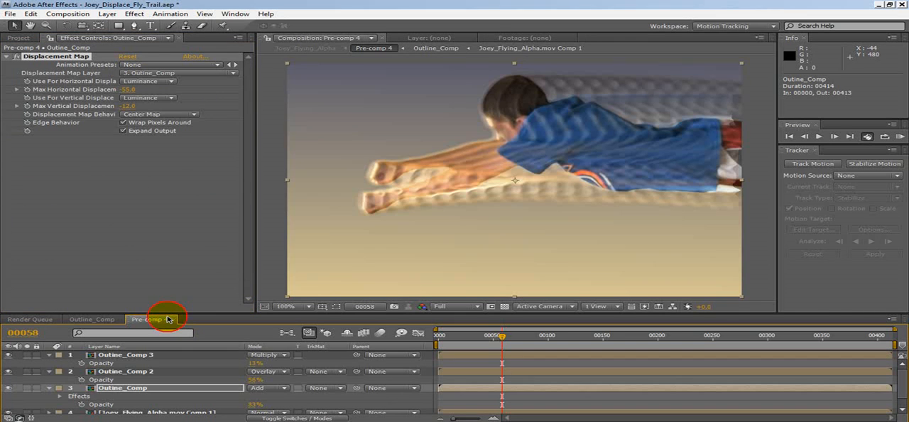
pyautogui.moveTo(128, 89); pyautogui.dragTo(113, 120)
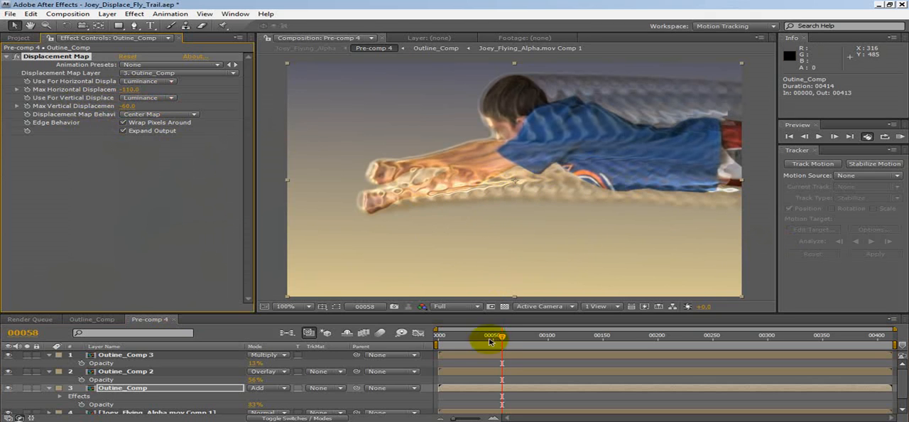
pyautogui.moveTo(493, 340); pyautogui.dragTo(526, 334)
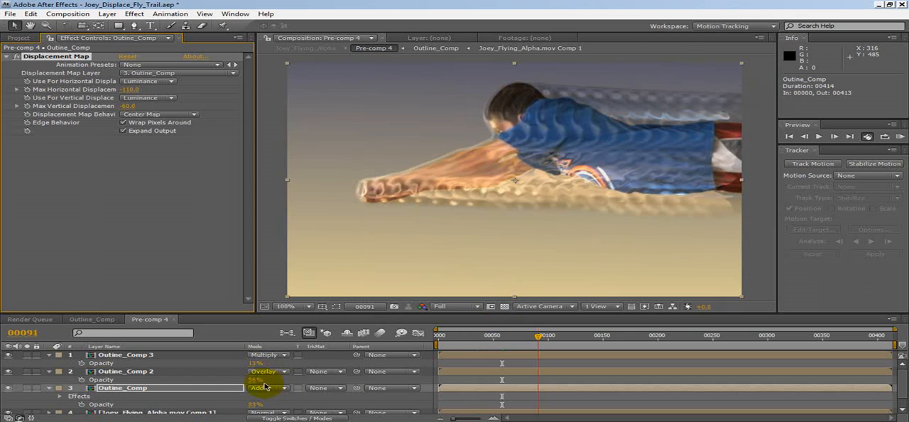
# Set the outline layers' opacities in Pre-comp 4 to 68% for Overlay, 77% for Add and 0% for Multiply
pyautogui.moveTo(252, 384); pyautogui.dragTo(281, 381)
pyautogui.moveTo(254, 403); pyautogui.dragTo(277, 402)
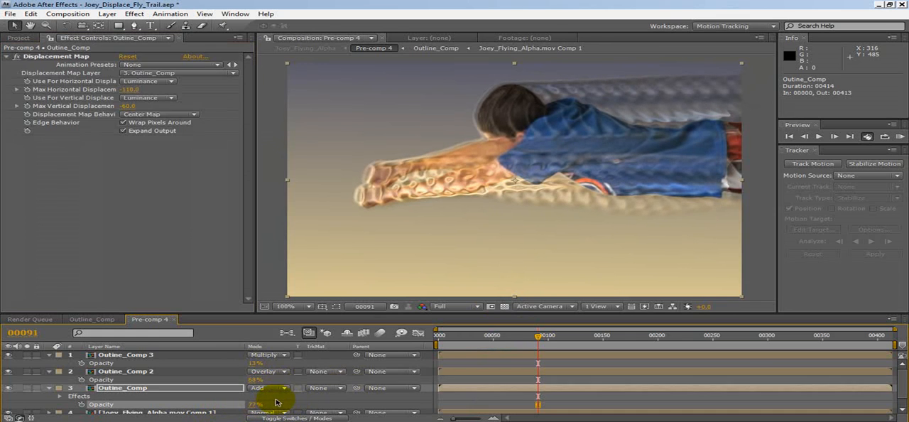
pyautogui.moveTo(251, 363); pyautogui.dragTo(234, 365)
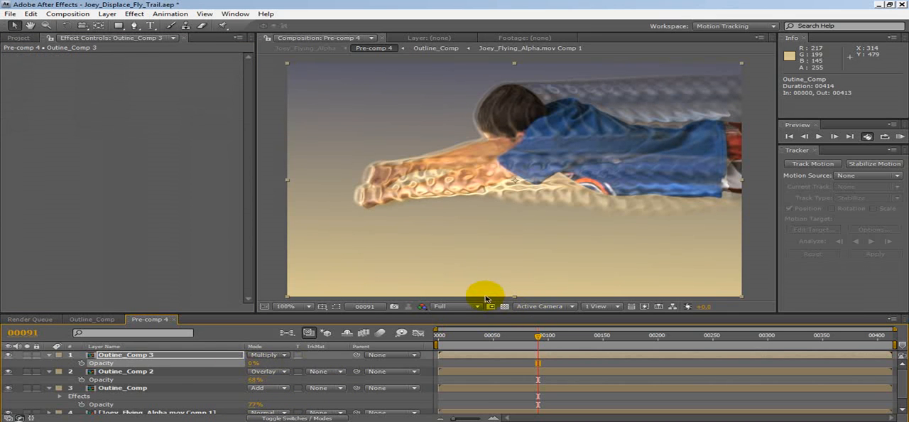
# Set the horizontal Fast Blur's blurriness to 12 in Outline_Comp and open Fast Blur 2's blurriness for editing
pyautogui.click(110, 319)
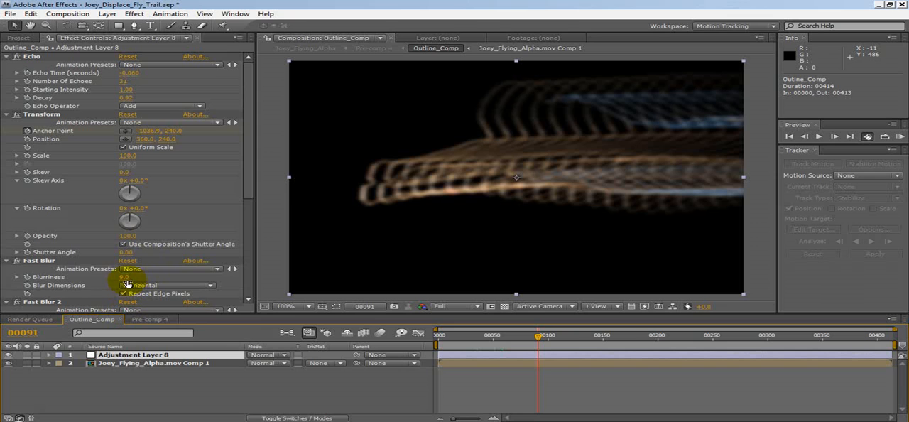
pyautogui.click(125, 278)
pyautogui.write('11')
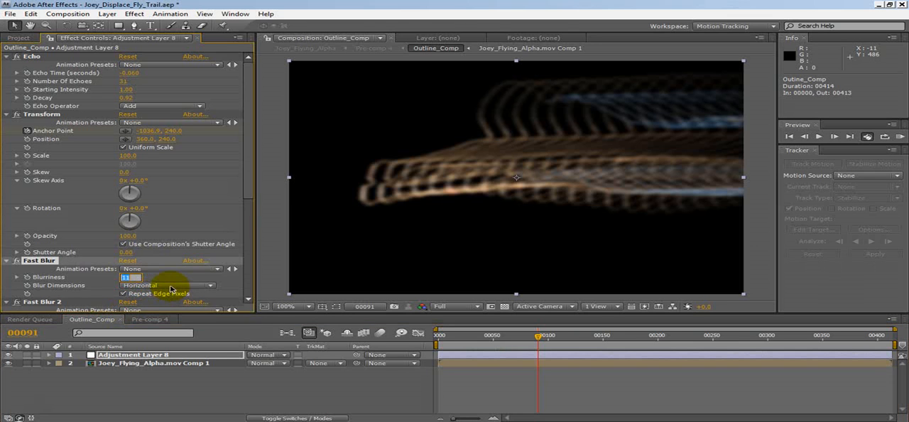
pyautogui.press('Up')
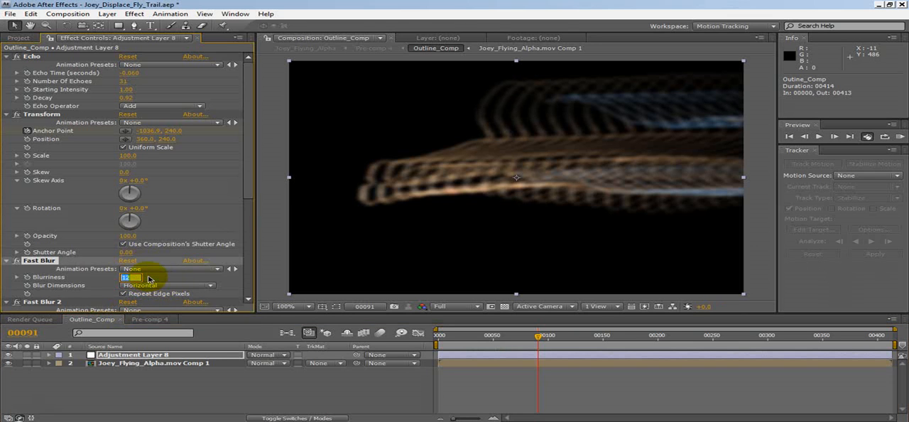
pyautogui.scroll(-1, 150, 279)
pyautogui.click(125, 300)
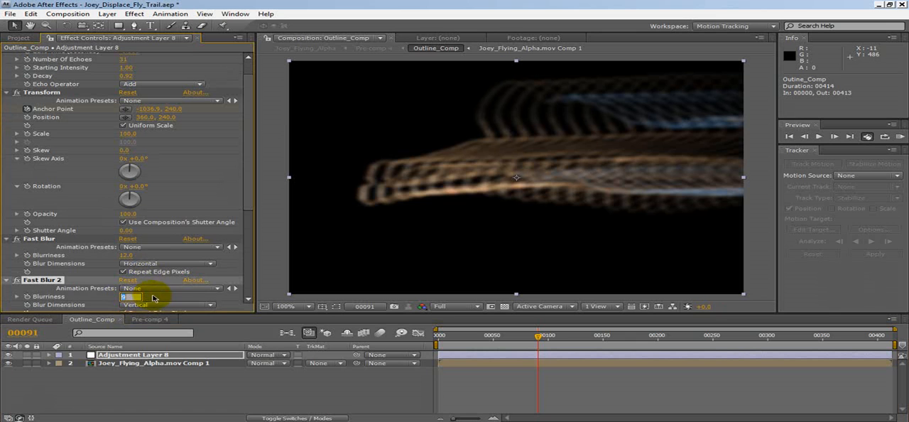
# At frame 43 of Pre-comp 4, raise the Overlay outline layer's opacity to 85% and the Add layer's to 92%
pyautogui.click(149, 318)
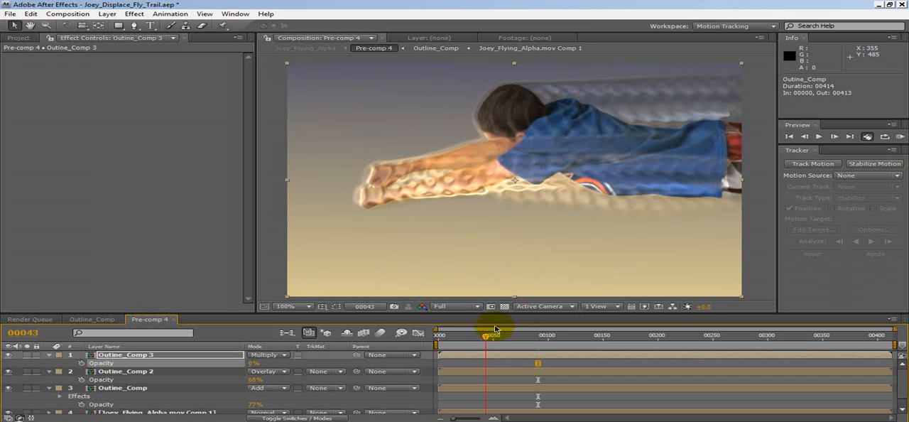
pyautogui.moveTo(254, 381); pyautogui.dragTo(283, 381)
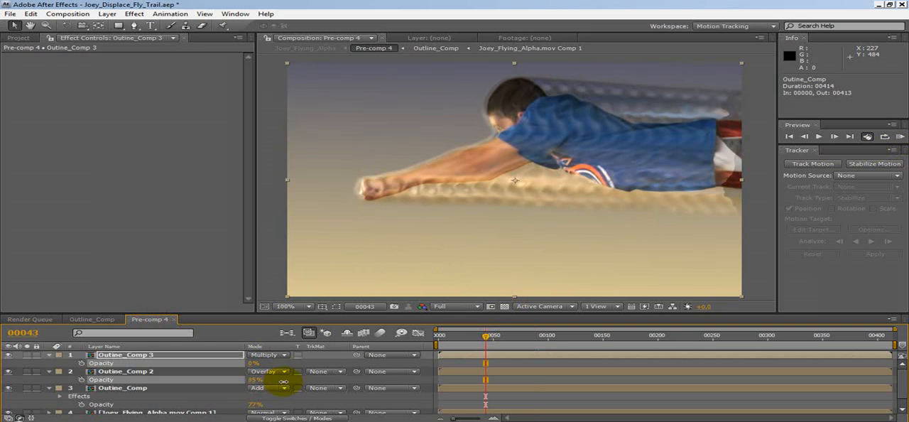
pyautogui.moveTo(252, 405); pyautogui.dragTo(260, 402)
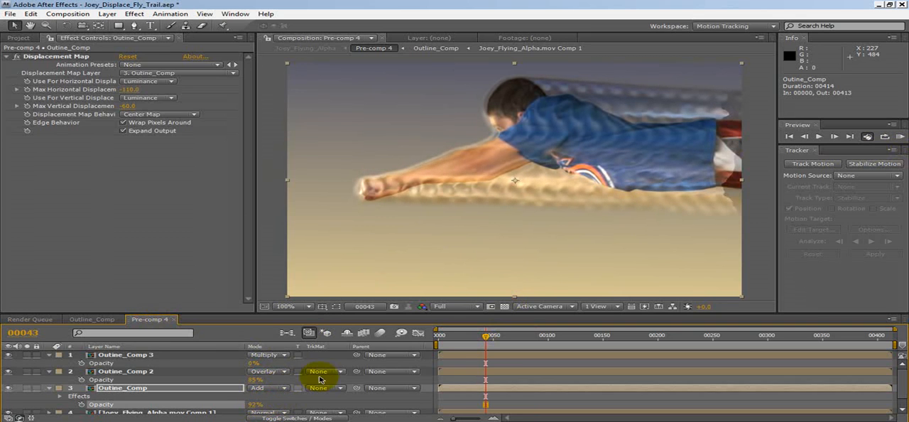
# Set the Displacement Map's maximum displacement to 9 horizontal and -121 vertical, and preview the trail further along the timeline
pyautogui.click(105, 90)
pyautogui.moveTo(105, 89); pyautogui.dragTo(238, 54)
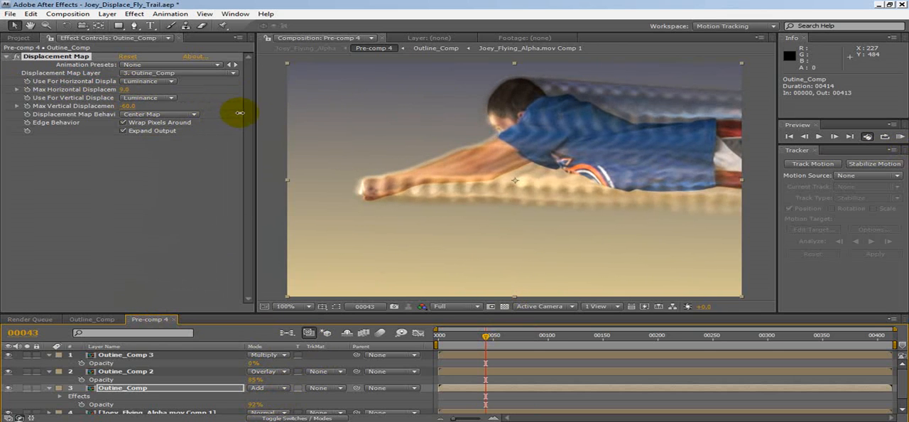
pyautogui.moveTo(130, 105); pyautogui.dragTo(101, 113)
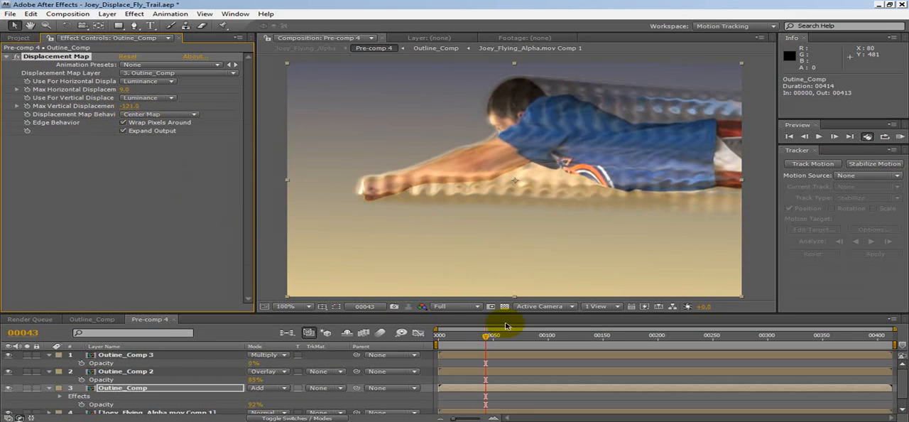
pyautogui.click(588, 340)
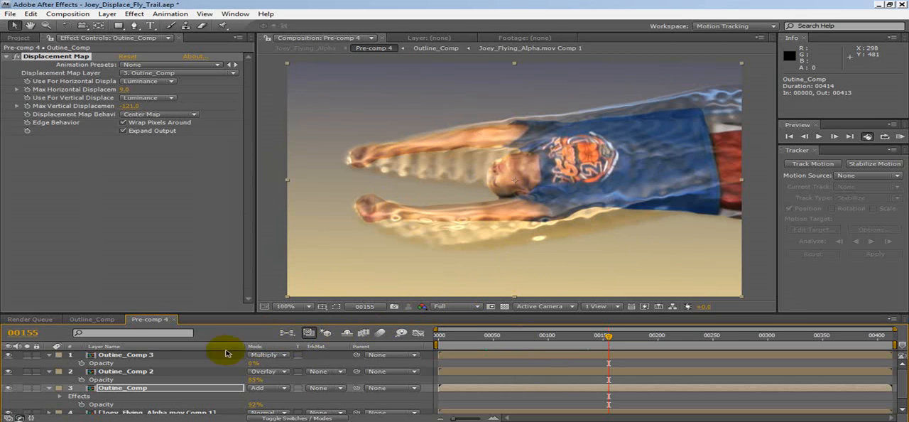
# Add a Turbulent Displace effect to Adjustment Layer 8 in Outline_Comp and place it between Echo and Transform
pyautogui.click(107, 321)
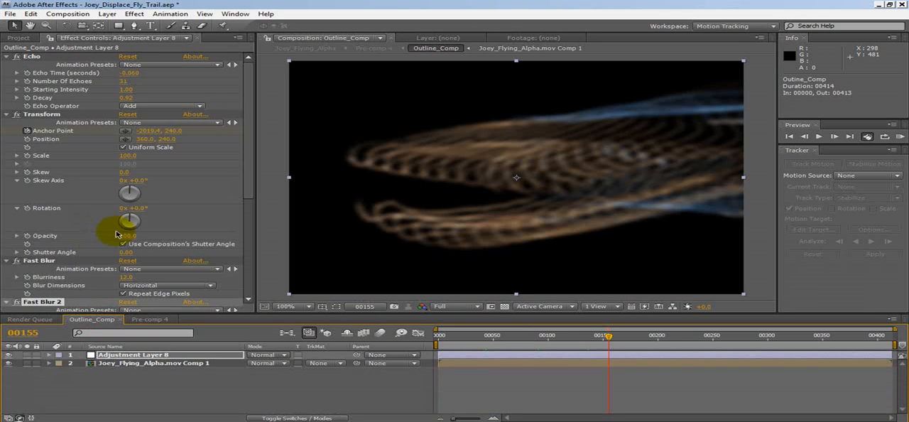
pyautogui.click(140, 355)
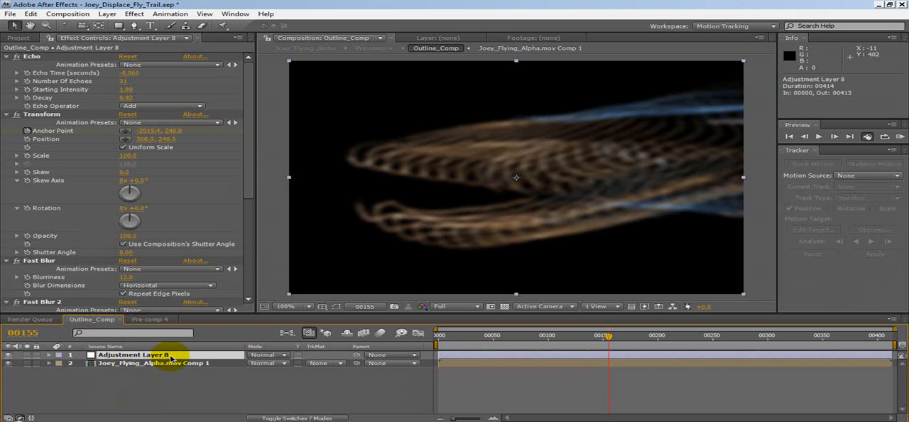
pyautogui.rightClick(162, 358)
pyautogui.moveTo(199, 248)
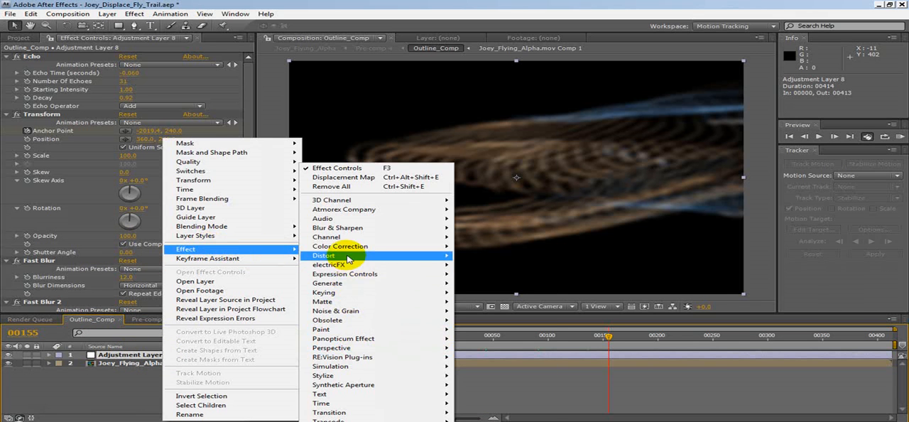
pyautogui.moveTo(347, 255)
pyautogui.click(505, 403)
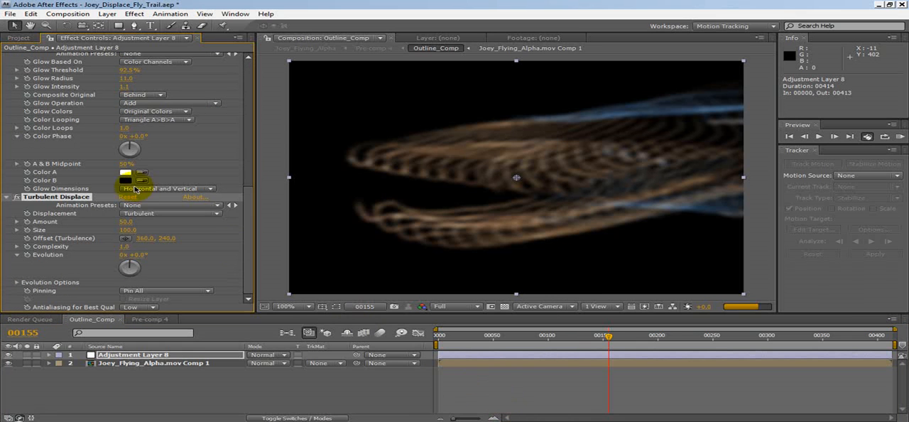
pyautogui.moveTo(248, 232); pyautogui.dragTo(266, 235)
pyautogui.moveTo(64, 209); pyautogui.dragTo(47, 75)
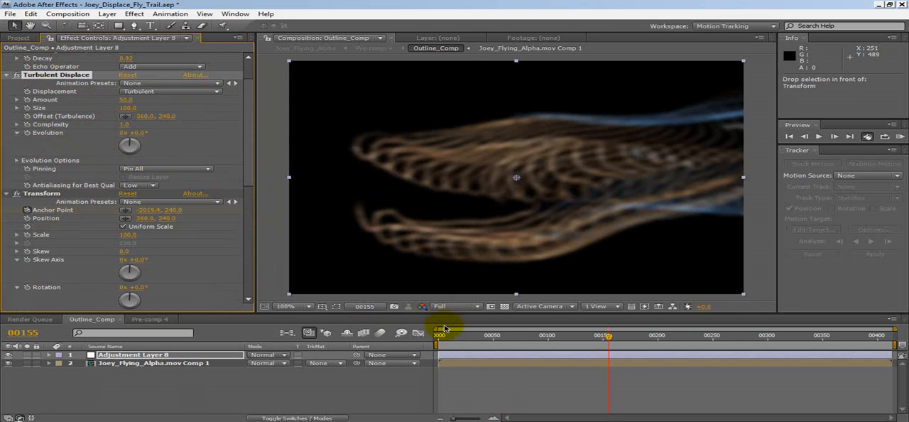
# At frame 22, set the Turbulent Displace size to 10 and its amount to about 33
pyautogui.moveTo(453, 341); pyautogui.dragTo(461, 341)
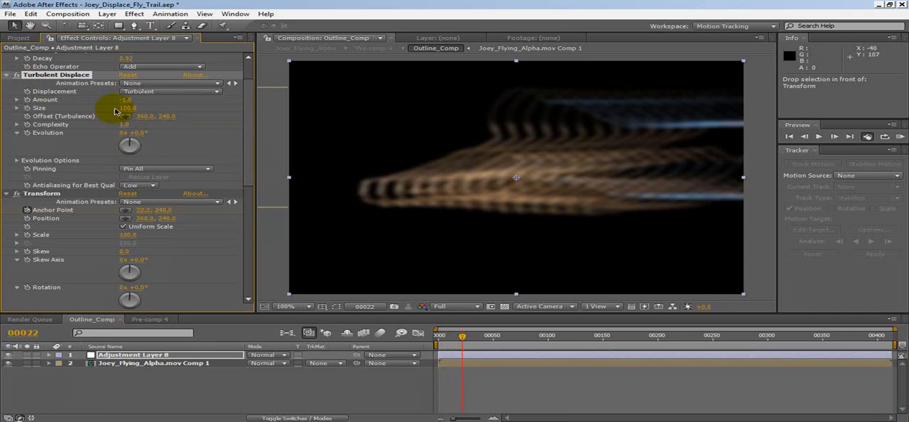
pyautogui.moveTo(109, 113); pyautogui.dragTo(72, 124)
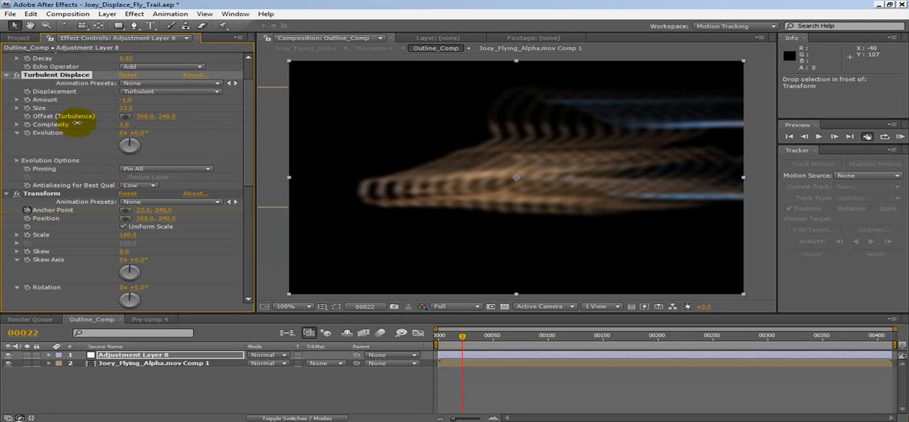
pyautogui.click(124, 107)
pyautogui.write('10')
pyautogui.moveTo(123, 99); pyautogui.dragTo(156, 99)
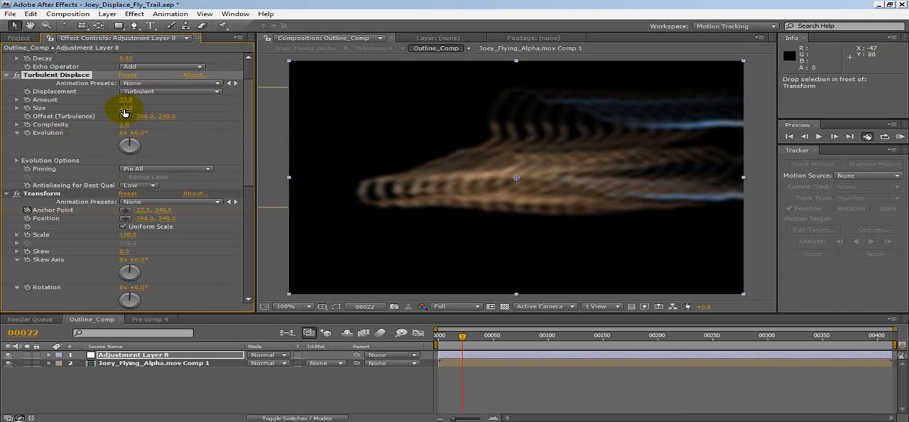
# Return to Pre-comp 4 and take a snapshot of the composition at frame 22
pyautogui.click(164, 319)
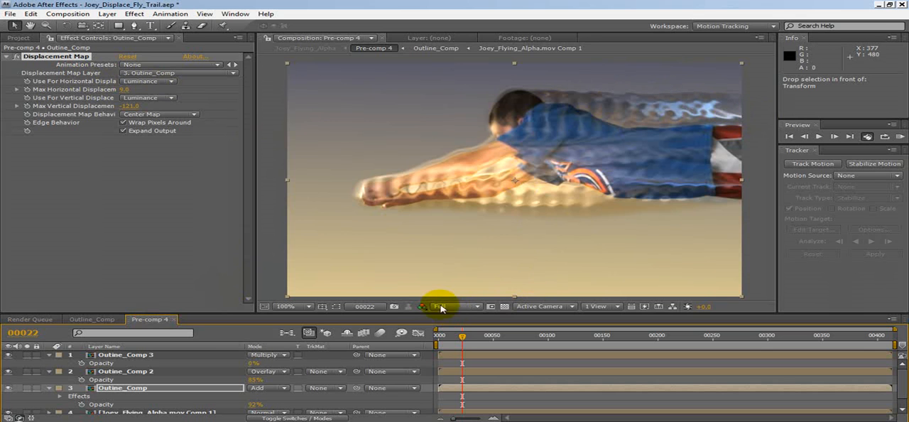
pyautogui.click(394, 307)
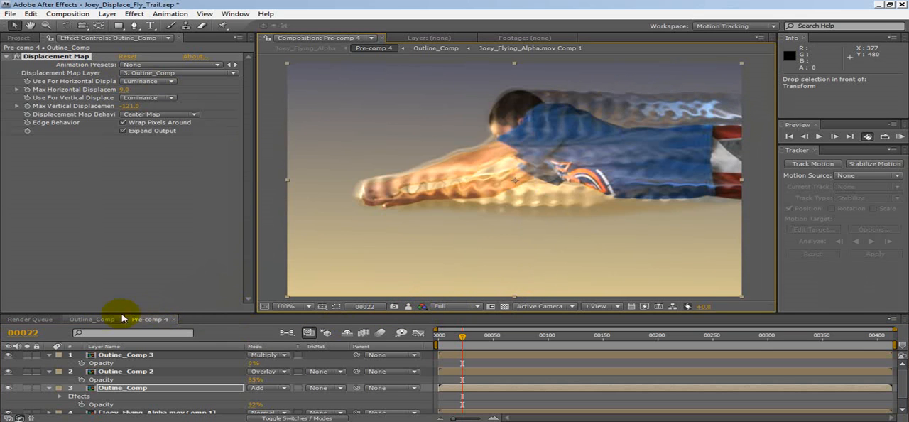
# Turn off Turbulent Displace in Outline_Comp, return to Pre-comp 4 and compare frame 22 repeatedly with the stored snapshot
pyautogui.click(92, 319)
pyautogui.click(17, 114)
pyautogui.click(165, 319)
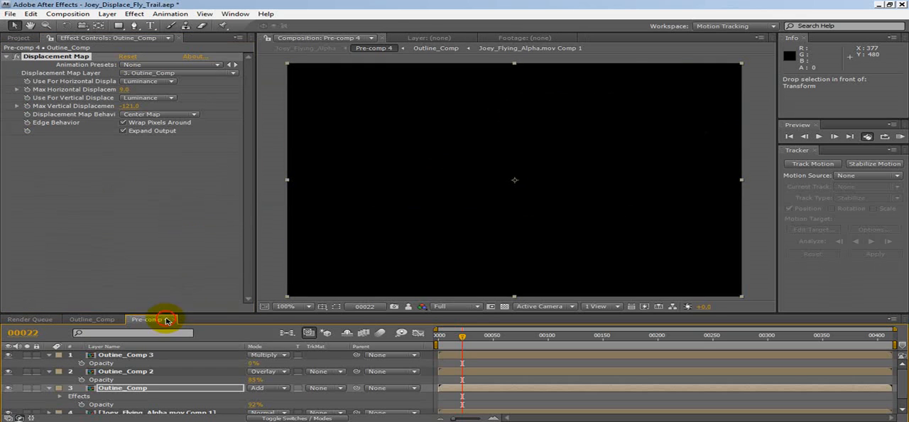
pyautogui.click(409, 307)
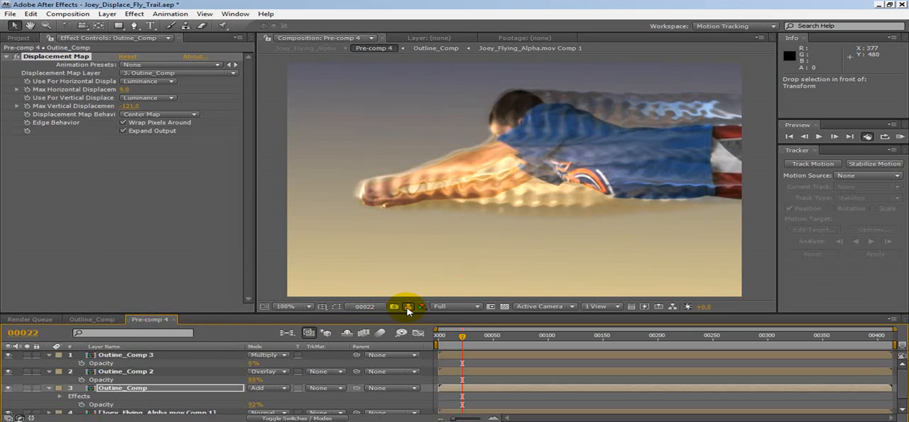
pyautogui.click(409, 308)
pyautogui.click(407, 308)
pyautogui.click(409, 308)
pyautogui.click(407, 309)
pyautogui.click(407, 309)
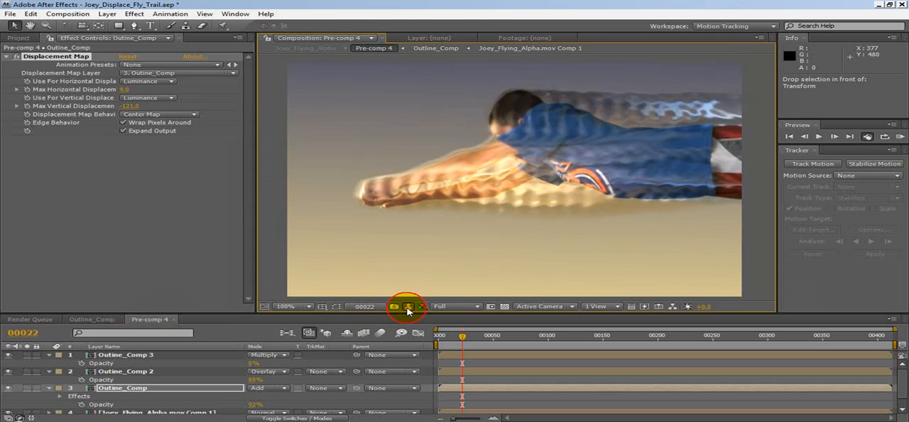
pyautogui.click(409, 310)
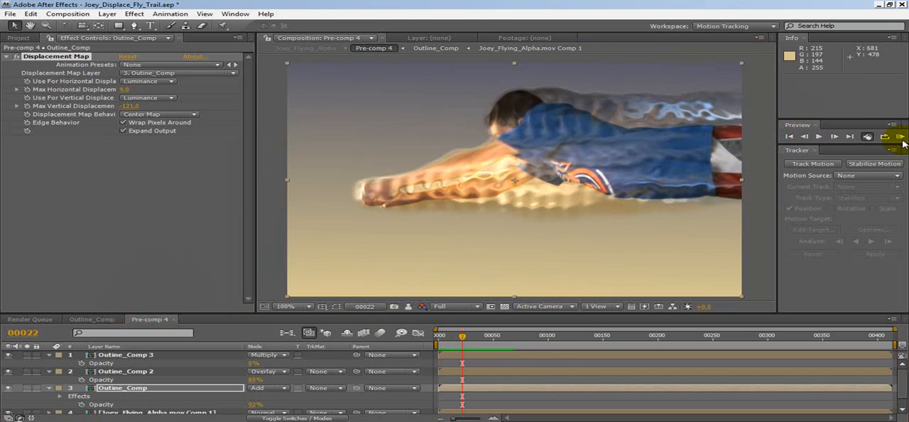
# Play a RAM preview of the trail in Pre-comp 4, stop it and go back to Outline_Comp
pyautogui.click(899, 139)
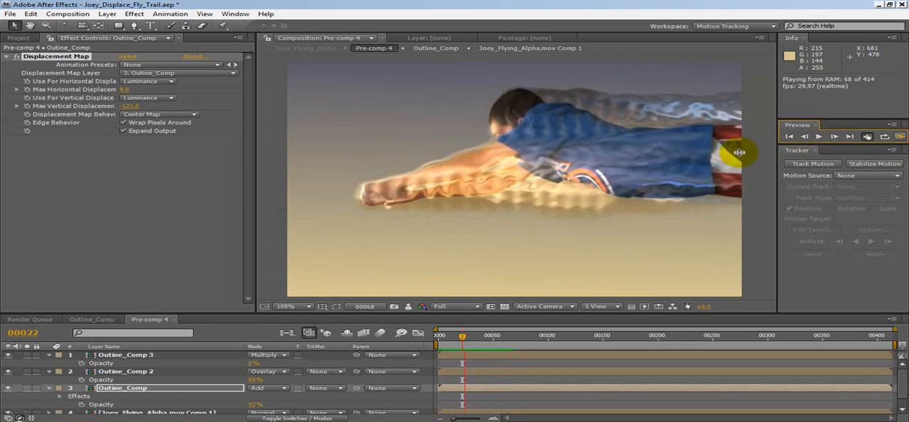
pyautogui.click(791, 136)
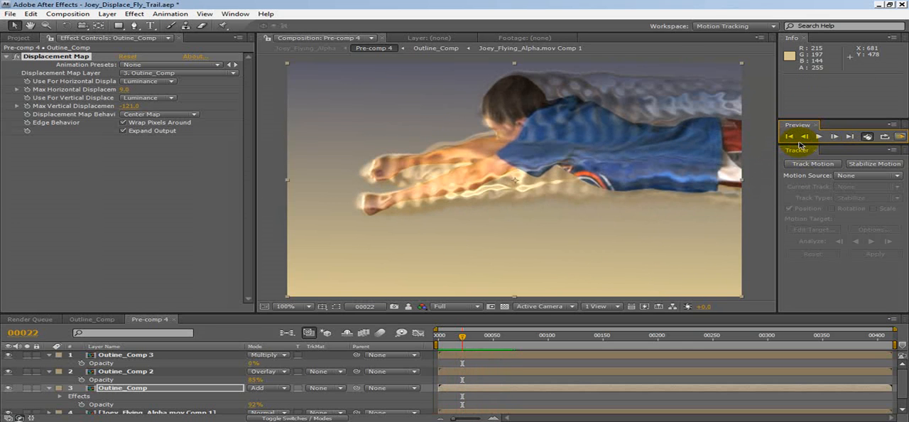
pyautogui.click(81, 319)
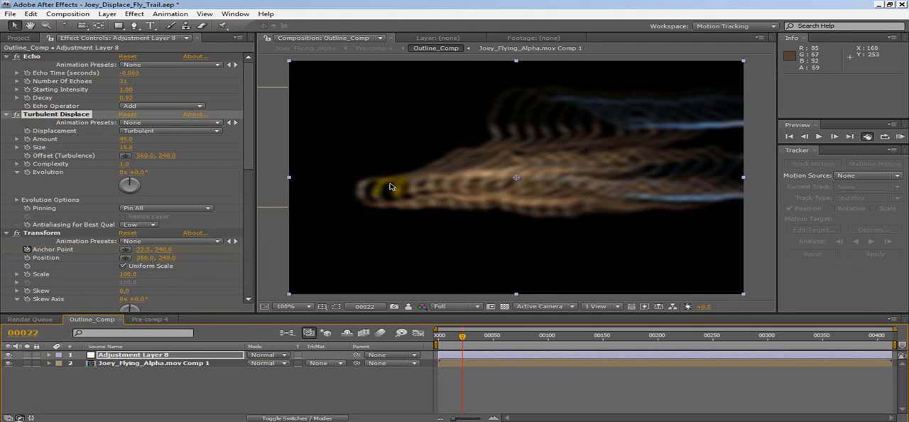
# Try shifting Turbulent Displace's turbulence offset horizontally to 706, and undo the change
pyautogui.moveTo(152, 161); pyautogui.dragTo(365, 159)
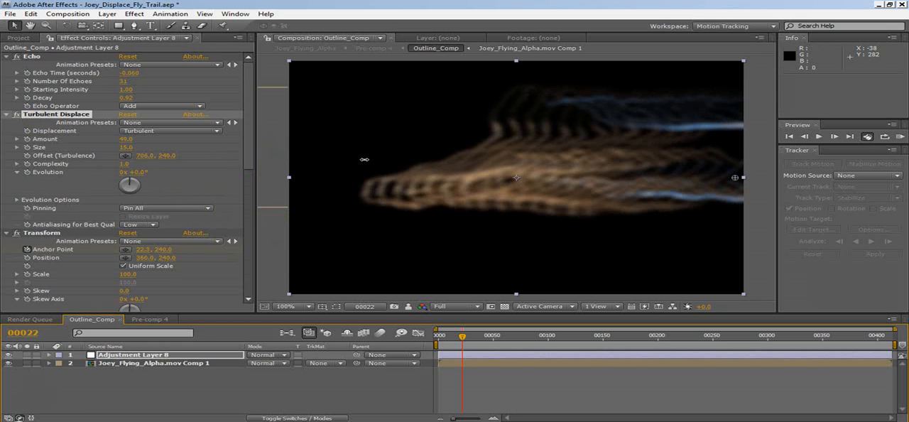
pyautogui.click(31, 14)
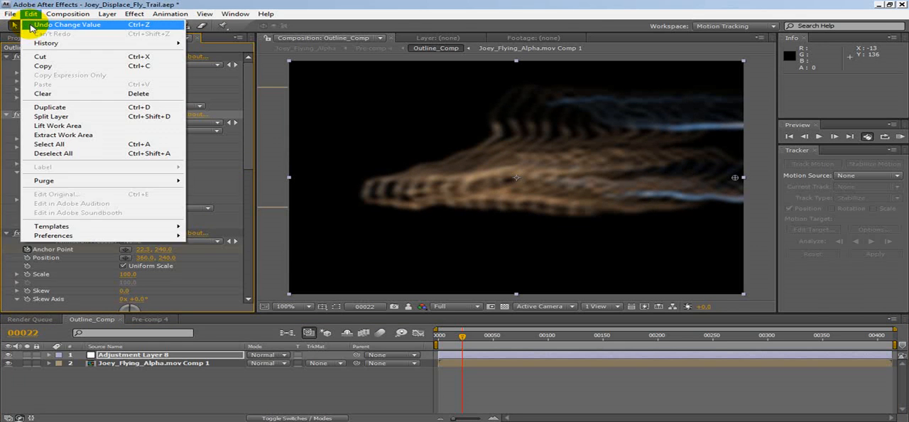
pyautogui.click(37, 26)
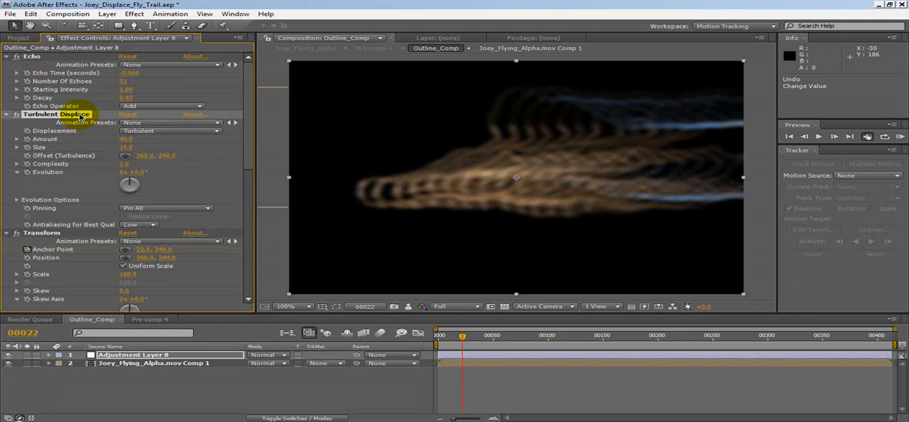
# Reorder the effects on Adjustment Layer 8 so that Transform sits between Echo and Turbulent Displace
pyautogui.moveTo(40, 233); pyautogui.dragTo(83, 116)
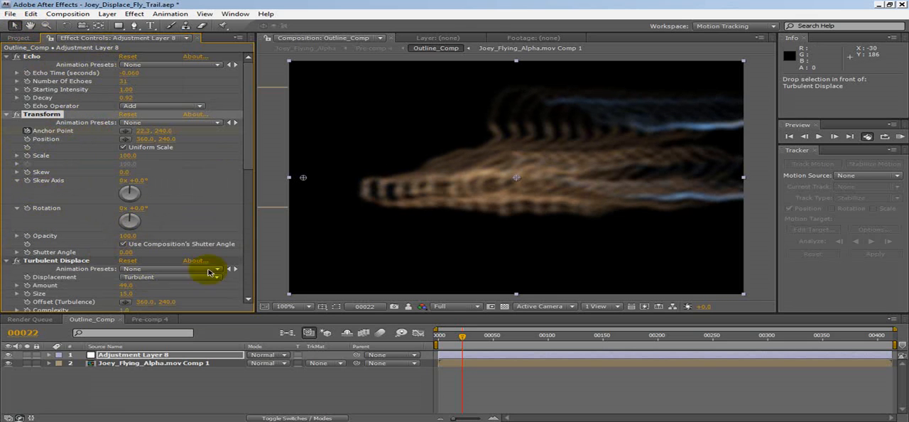
pyautogui.moveTo(248, 158)
pyautogui.mouseDown()
pyautogui.moveTo(253, 179)
pyautogui.moveTo(249, 158)
pyautogui.mouseUp()
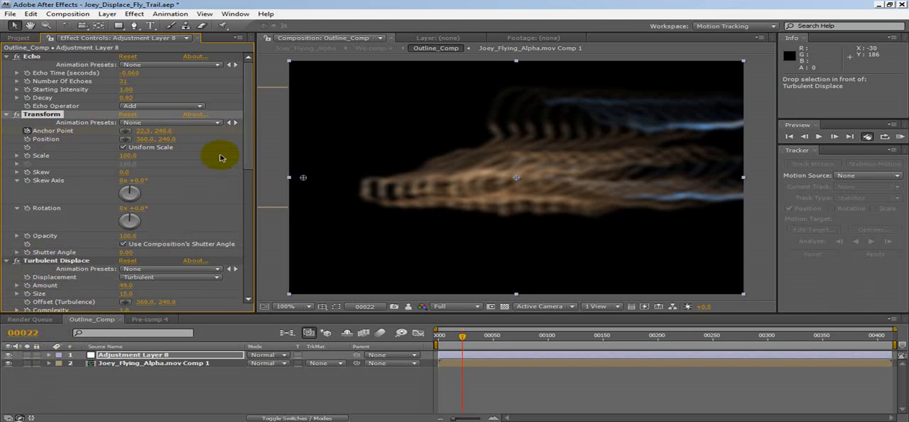
pyautogui.moveTo(247, 146); pyautogui.dragTo(248, 187)
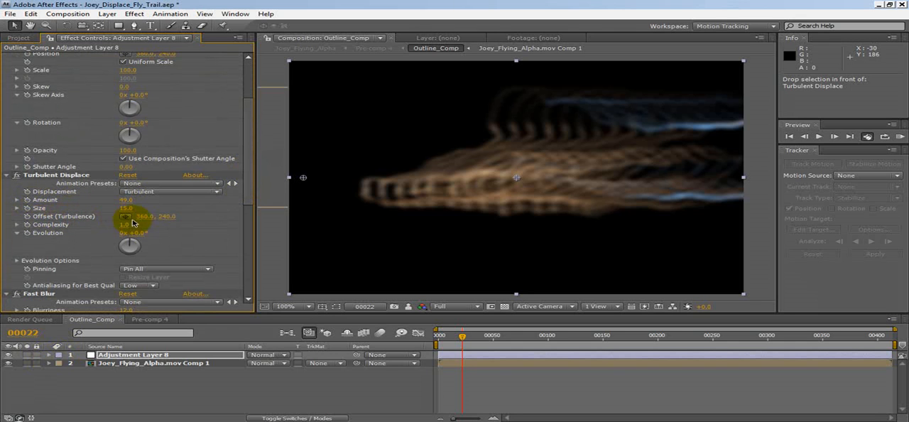
# Add an expression to Turbulent Displace's Offset (Turbulence) linking it to Transform's Anchor Point, and check it at frame 29
pyautogui.keyDown('alt'); pyautogui.click(27, 218); pyautogui.keyUp('alt')
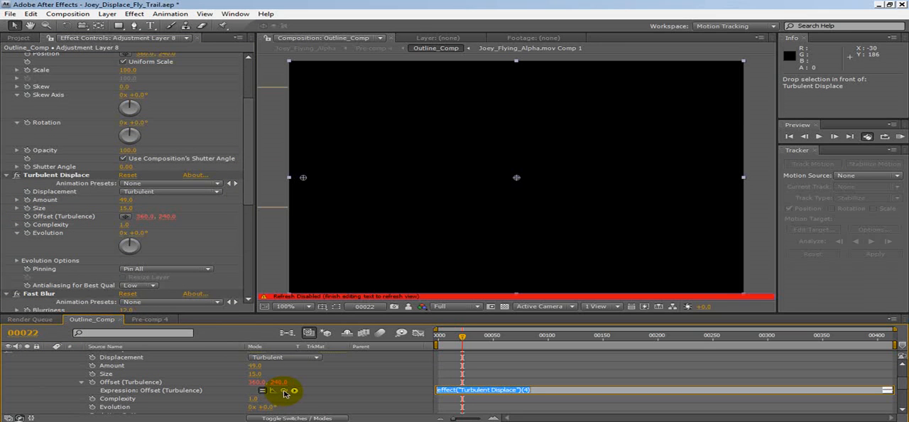
pyautogui.moveTo(248, 188); pyautogui.dragTo(249, 176)
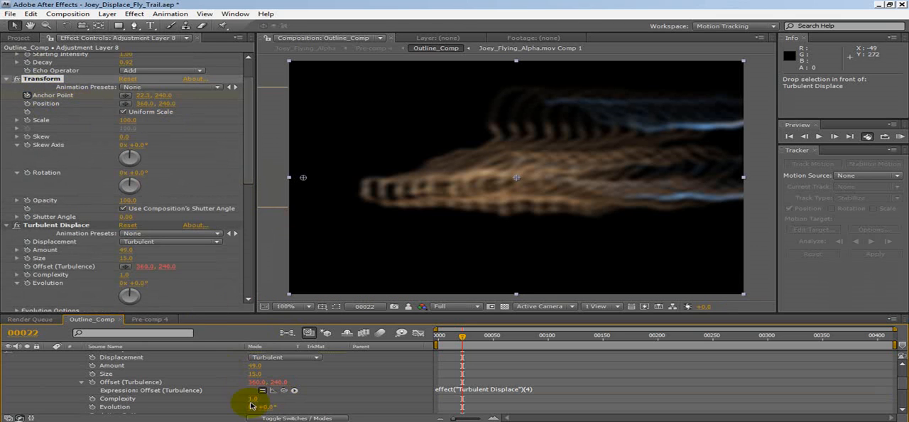
pyautogui.moveTo(285, 391); pyautogui.dragTo(86, 97)
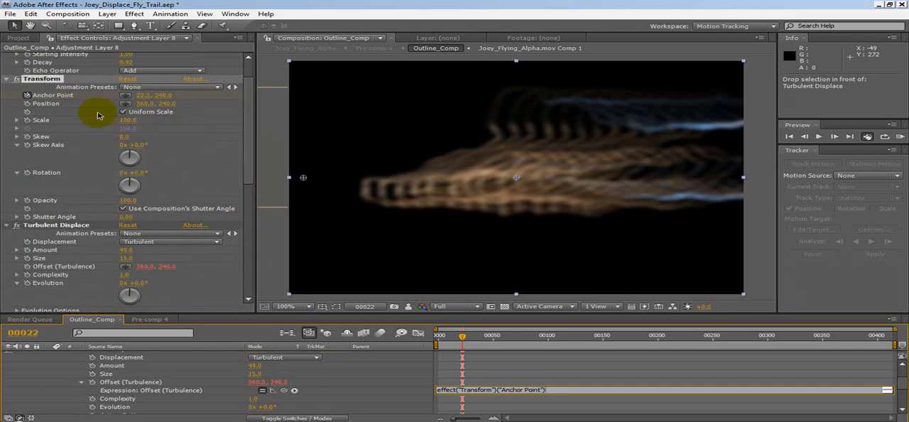
pyautogui.click(462, 336)
pyautogui.moveTo(462, 336); pyautogui.dragTo(470, 337)
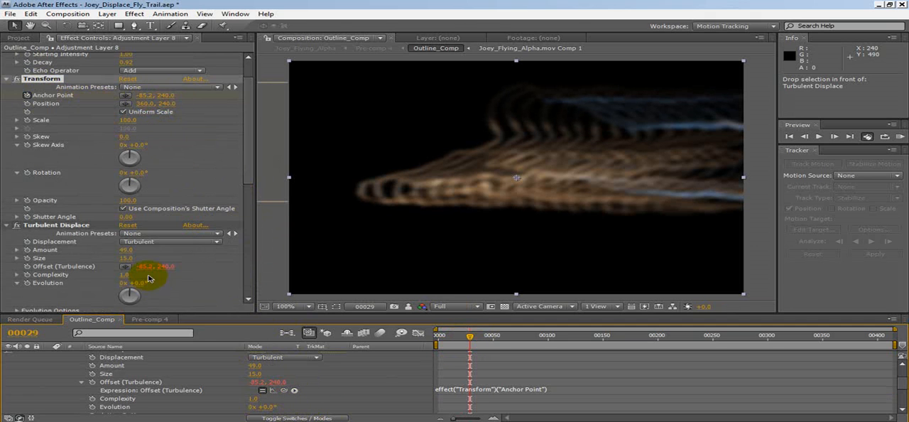
# Append *-.3 to the Offset (Turbulence) expression so the Anchor Point value is multiplied by -.3
pyautogui.click(558, 390)
pyautogui.click(558, 389)
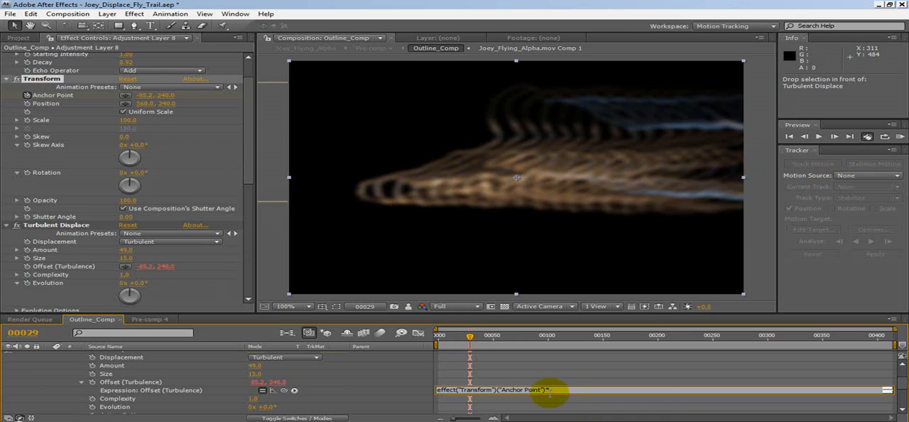
pyautogui.write('3')
pyautogui.click(584, 374)
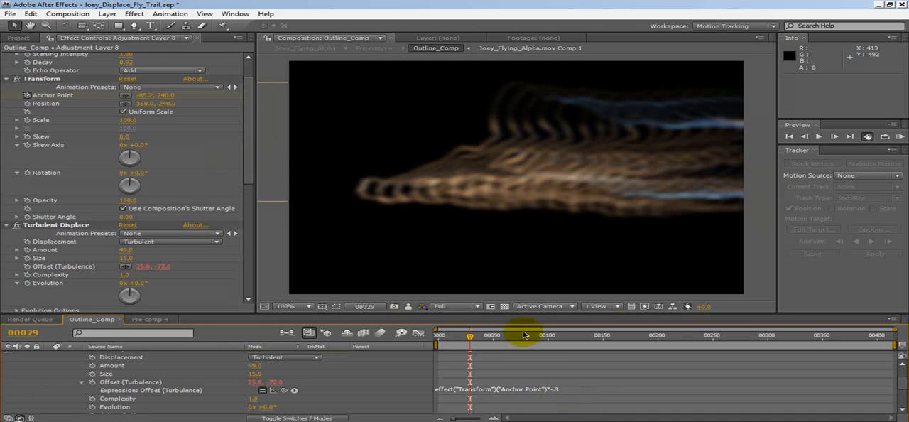
# Compare Pre-comp 4 with Outline_Comp at frame 29, and scrub Pre-comp 4 to frame 37 to examine the trail's turbulence
pyautogui.click(142, 323)
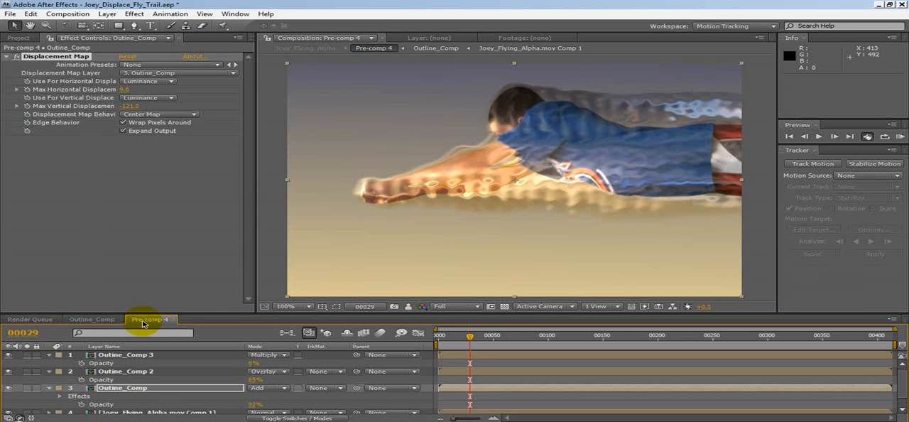
pyautogui.click(108, 319)
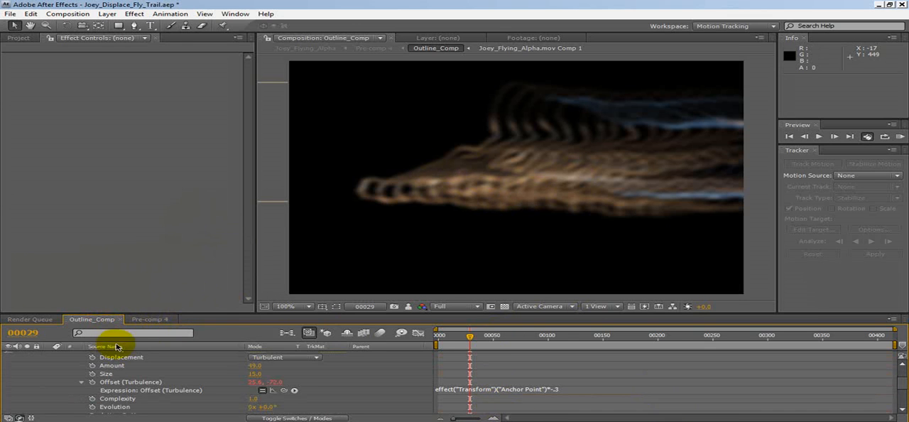
pyautogui.click(150, 319)
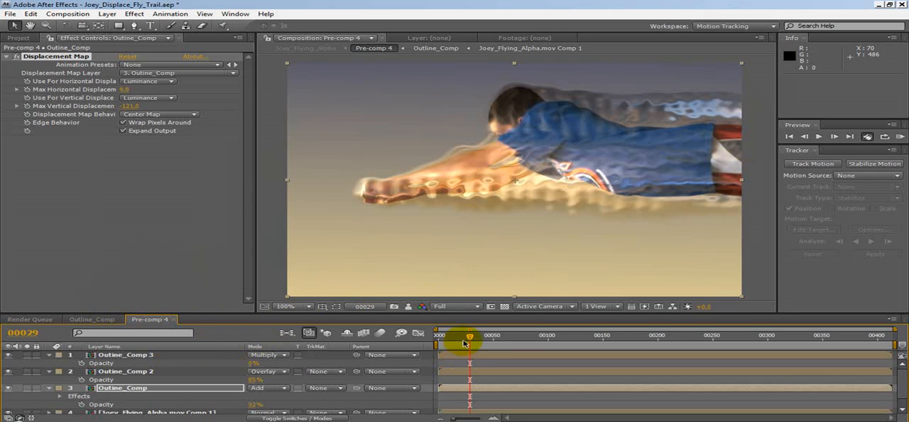
pyautogui.moveTo(470, 336); pyautogui.dragTo(480, 336)
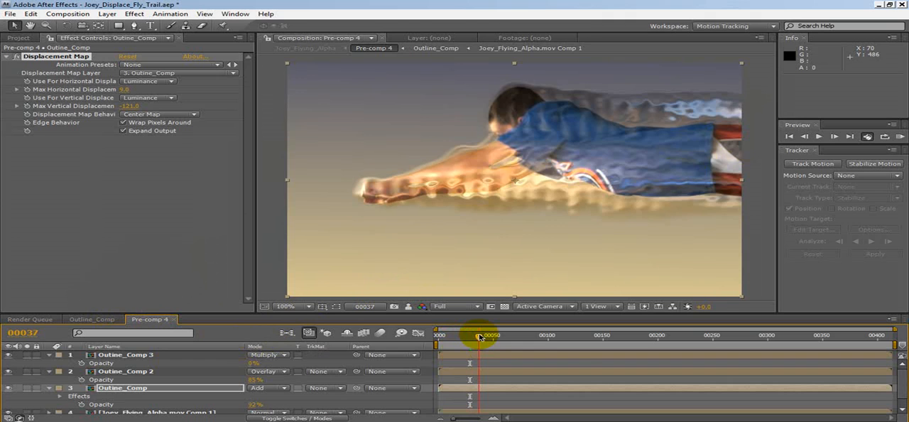